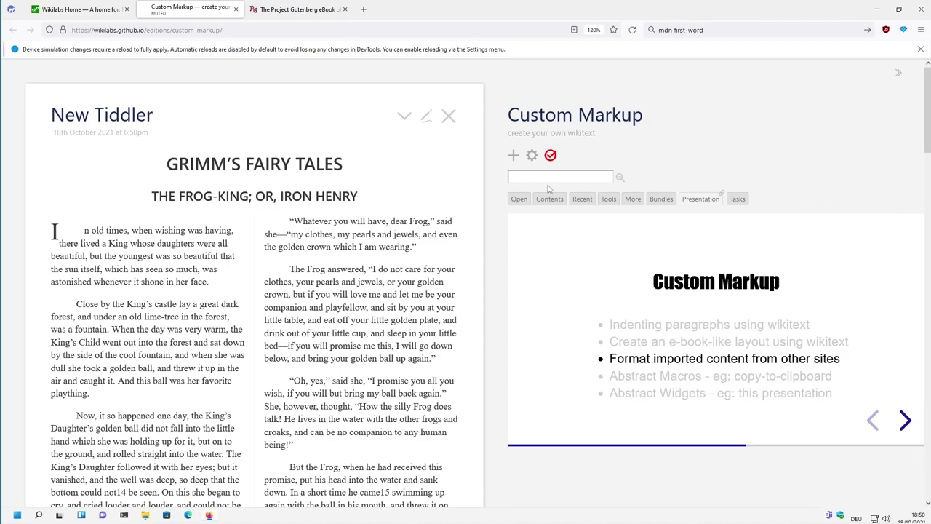
# Step: Open the Grimm tiddler for editing and select 'div' and 'angle' in its \custom pragma
pyautogui.click(427, 116)
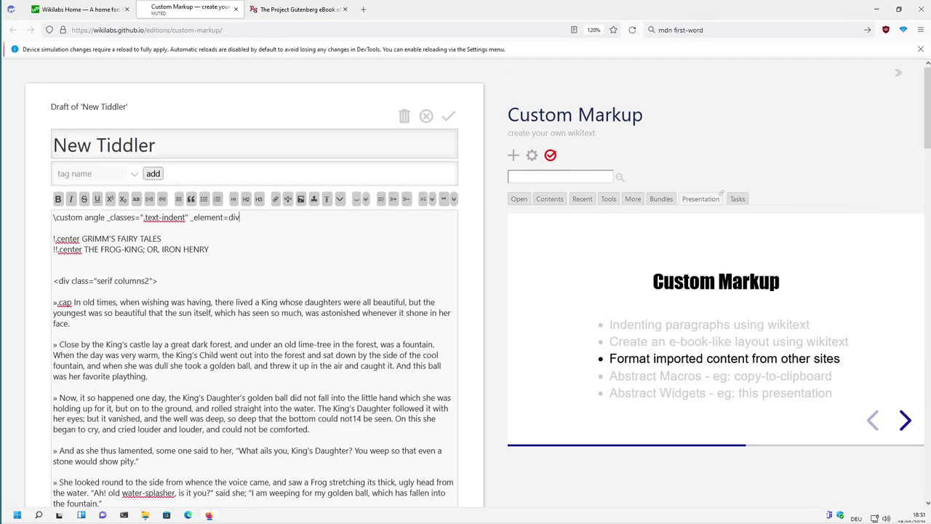
pyautogui.doubleClick(233, 217)
pyautogui.doubleClick(94, 217)
pyautogui.doubleClick(233, 217)
# Step: Save the Grimm tiddler and inspect a rendered paragraph's HTML element in DevTools
pyautogui.click(448, 116)
pyautogui.rightClick(186, 254)
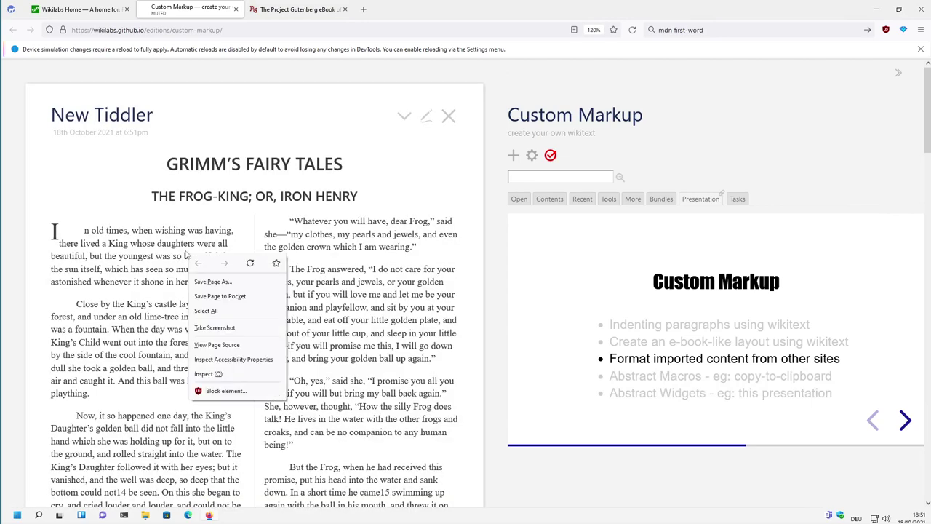
pyautogui.click(219, 373)
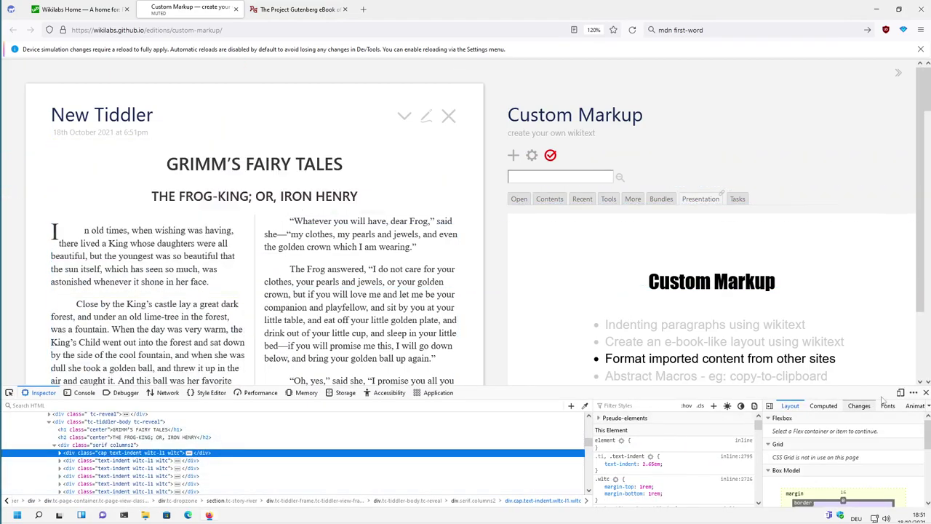
pyautogui.click(926, 392)
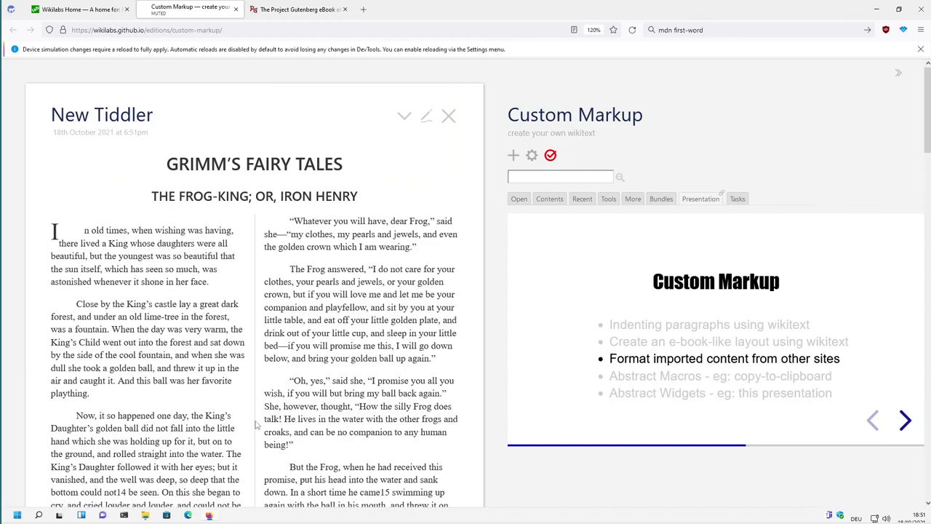
# Step: Select the rendered story text from the bottom up through the title
pyautogui.scroll(-2, 256, 424)
pyautogui.moveTo(93, 457)
pyautogui.mouseDown()
pyautogui.moveTo(76, 444)
pyautogui.moveTo(44, 162)
pyautogui.mouseUp()
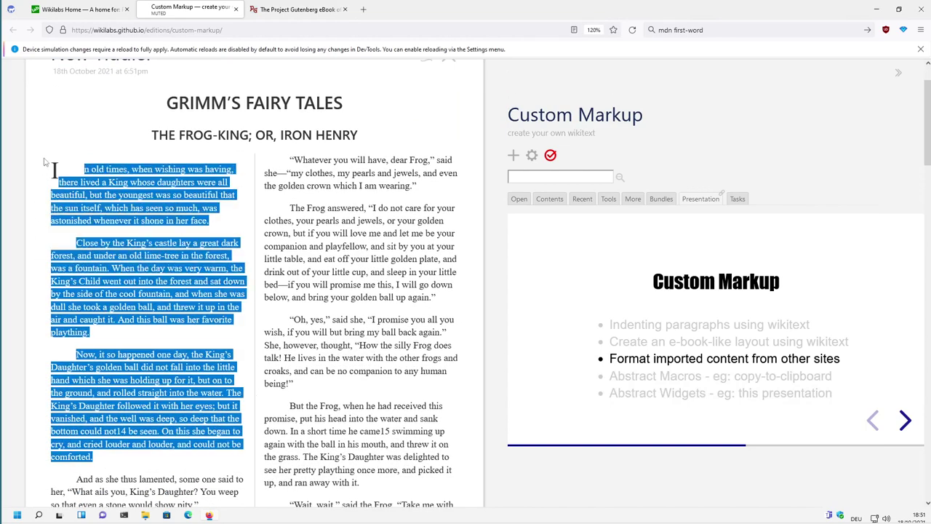
pyautogui.moveTo(44, 162); pyautogui.dragTo(140, 119)
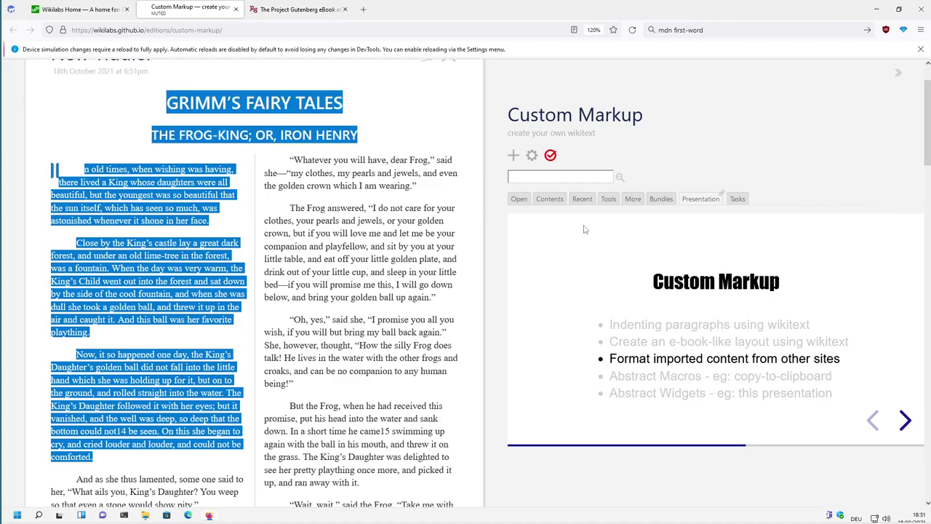
# Step: Paste the Grimm passage into New Tiddler 2 and add an empty line after the subtitle
pyautogui.click(513, 155)
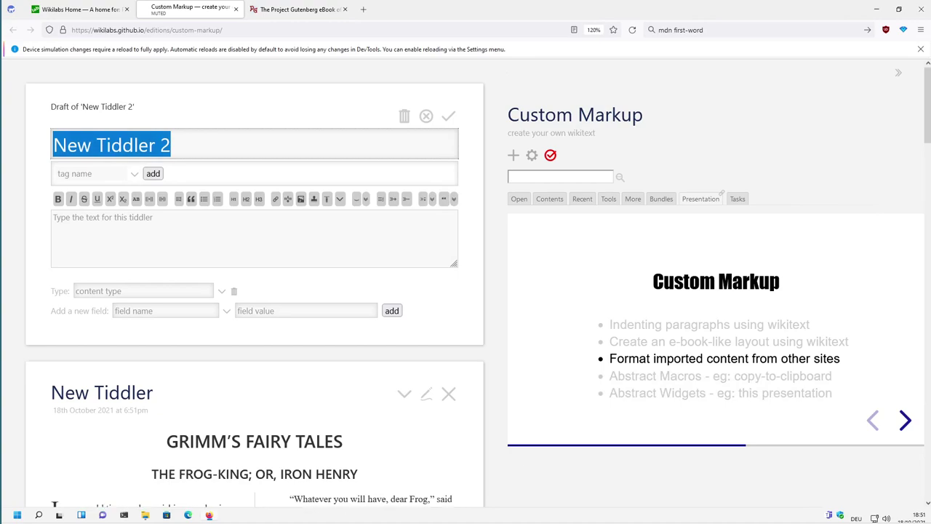
pyautogui.write('GRIMM’S FAIRY TALES THE FROG-KING; OR, IRON HENRY In old times, when wishing was having, there lived a King whose daughters were all beautiful, but the youngest was so beautiful that the sun itself, which has seen so much, was astonished whenever it shone in her face. Close by the King’s castle lay a great dark forest, and under an old lime-tree in the forest, was a fountain. When the day was very warm, the King’s Child went out into the forest and sat down by the side of the cool fountain, and when she was dull she took a golden ball, and threw it up in the air and caught it. And this ball was her favorite plaything. Now, it so happened one day, the King’s Daughter’s golden ball did not fall into the little hand which she was holding up for it, but on to the ground, and rolled straight into the water. The King’s Daughter followed it with her eyes; but it vanished, and the well was deep, so deep that the bottom could not14 be seen. On this she began to cry, and cried louder and louder, and could not be comforted.')
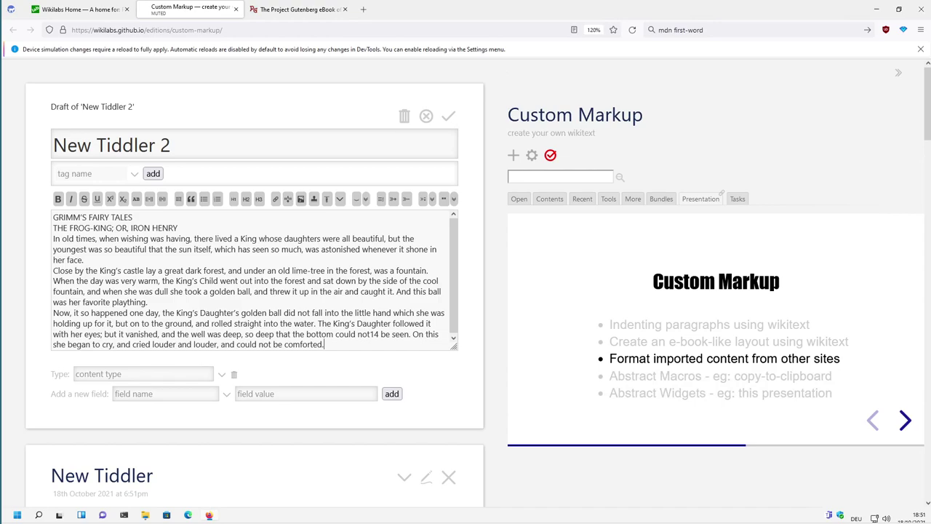
pyautogui.press('Up')
pyautogui.press('Up')
pyautogui.press('Up')
pyautogui.press('Return')
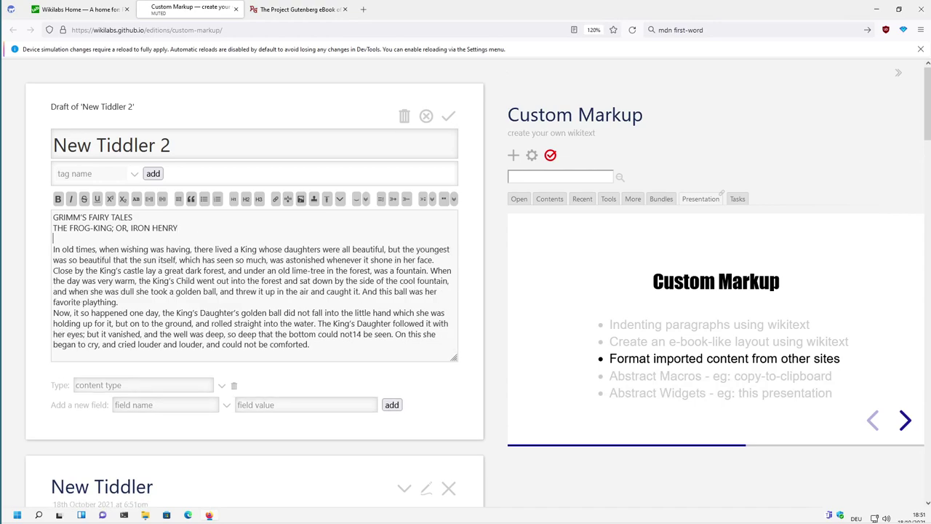
pyautogui.hotkey('ctrl', 'a')
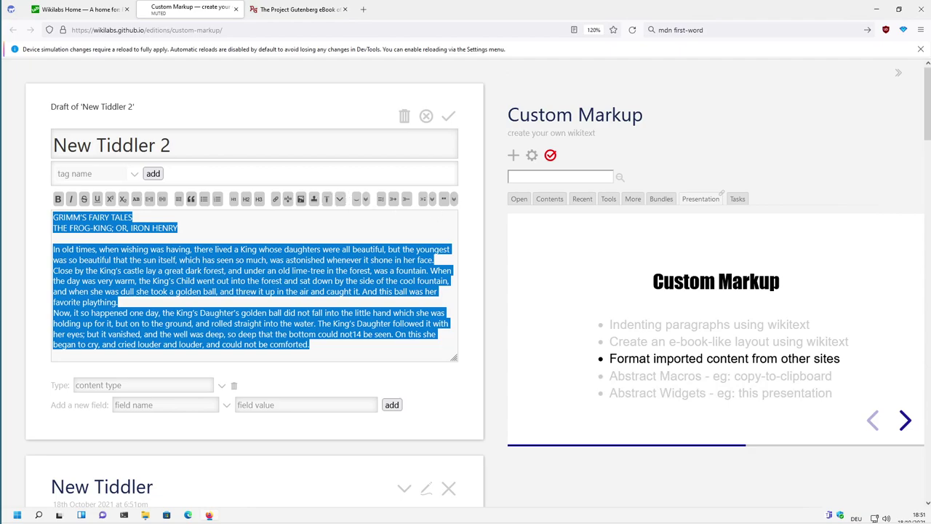
# Step: Hide the sidebar and add a blank line after every line of the passage
pyautogui.click(898, 73)
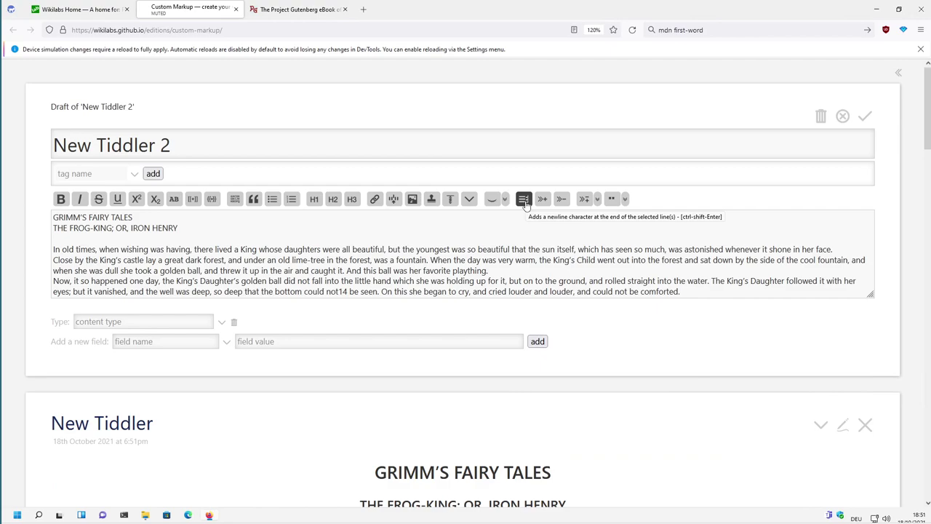
pyautogui.click(522, 201)
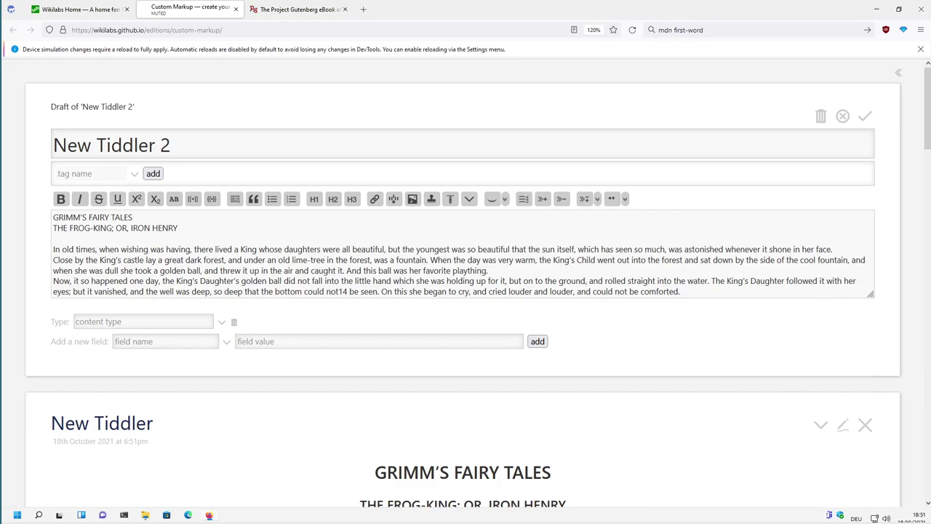
pyautogui.hotkey('ctrl', 'a')
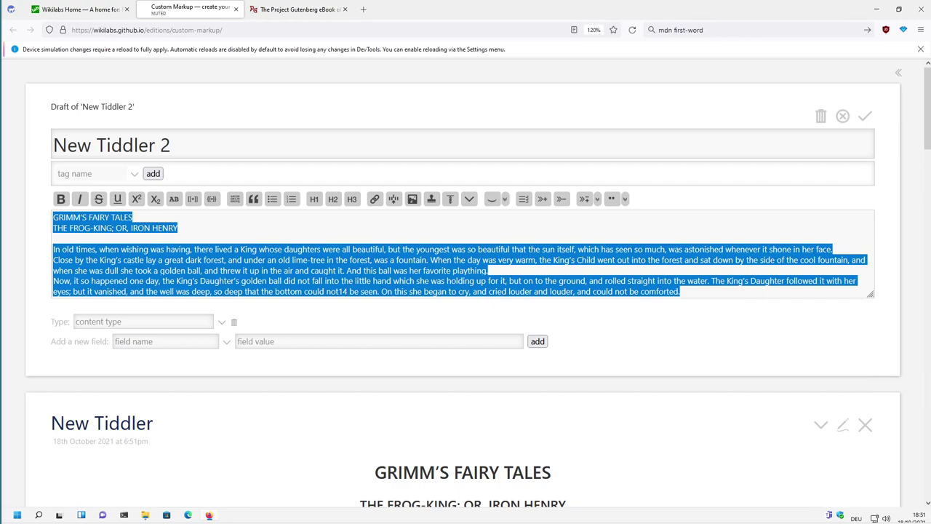
pyautogui.hotkey('ctrl', 'shift', 'l')
# Step: Delete the extra blank lines between title, subtitle and story paragraphs
pyautogui.click(334, 301)
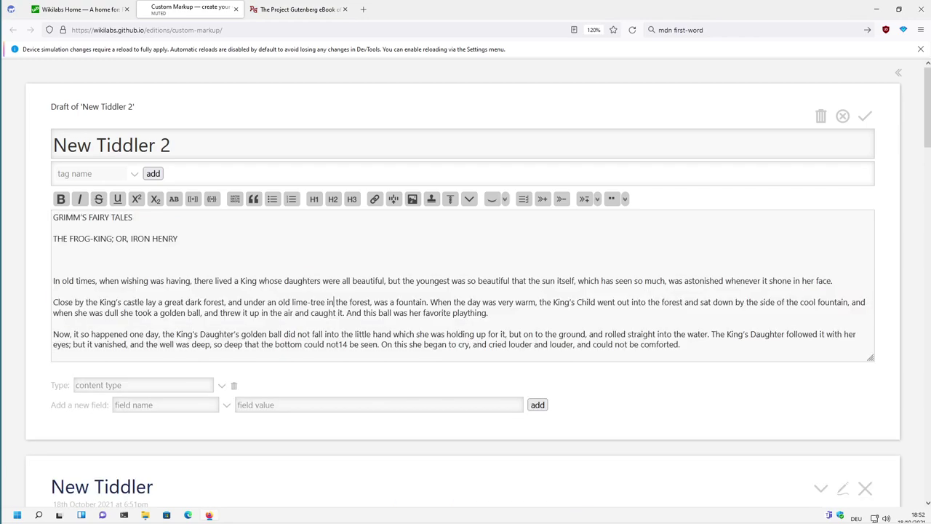
pyautogui.scroll(-3, 301, 210)
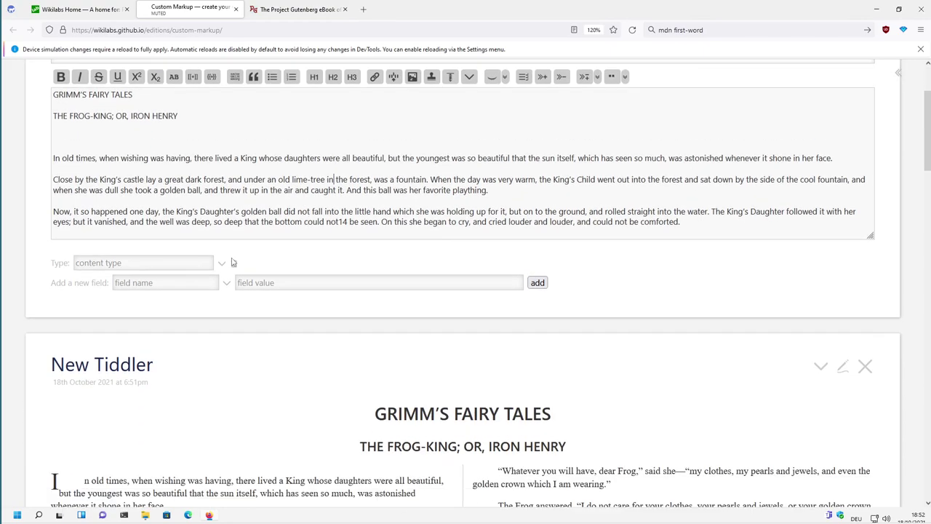
pyautogui.scroll(3, 301, 210)
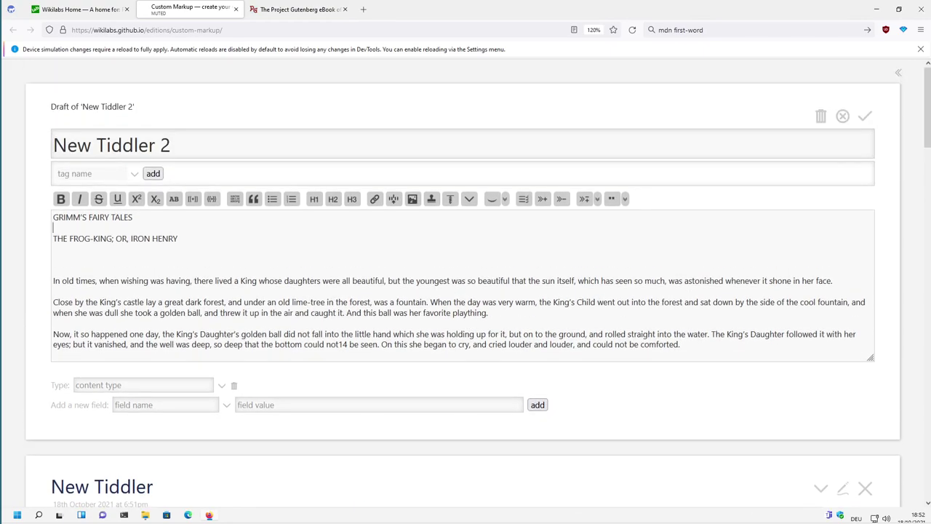
pyautogui.press('BackSpace')
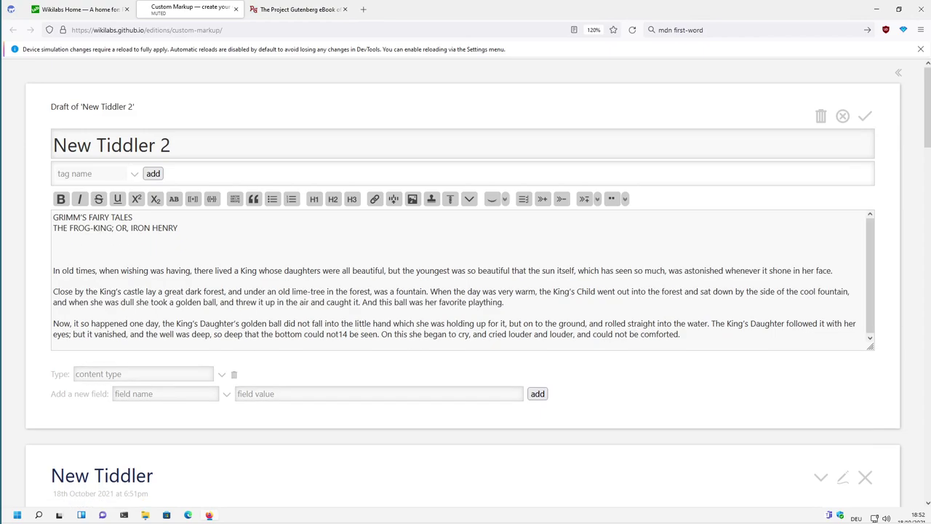
pyautogui.press('Delete')
pyautogui.press('Delete')
pyautogui.press('Delete')
pyautogui.press('Down')
pyautogui.press('Delete')
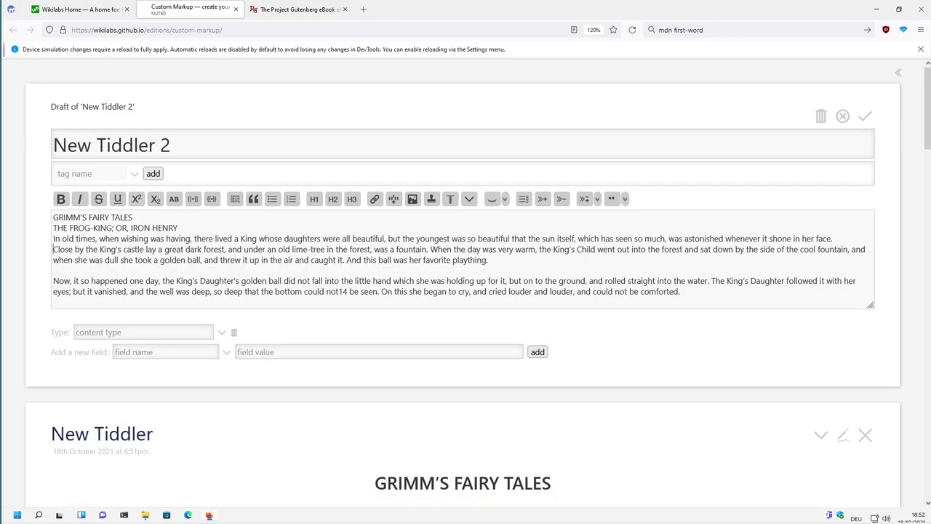
pyautogui.press('Delete')
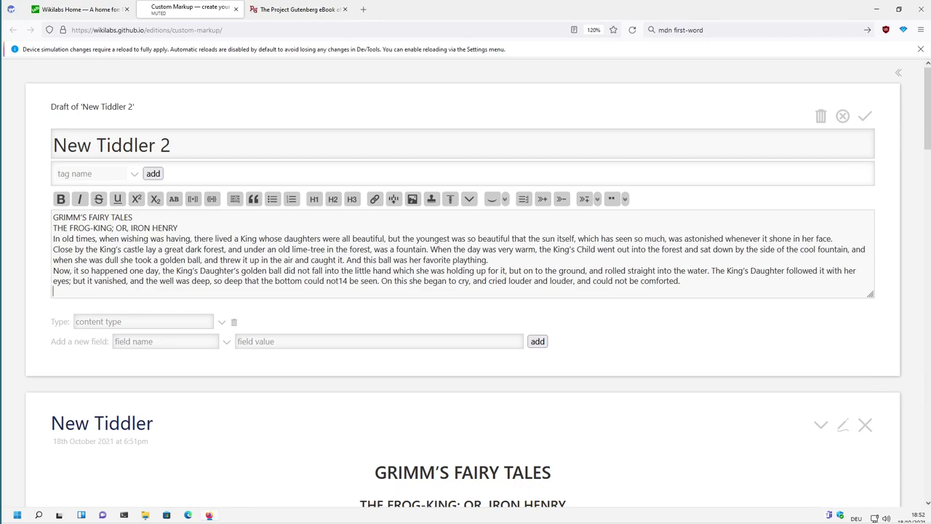
# Step: Select the three story paragraphs and bring up the glyph selection settings
pyautogui.moveTo(128, 238); pyautogui.dragTo(143, 281)
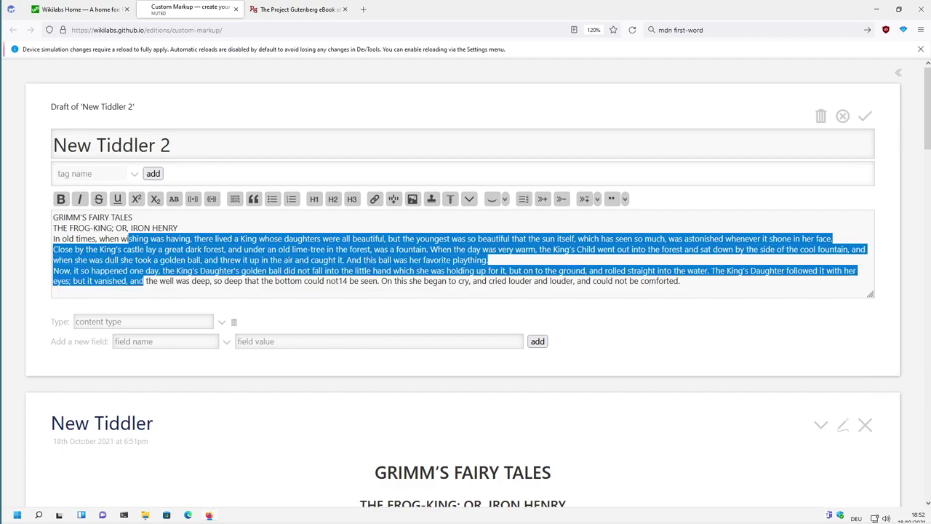
pyautogui.click(597, 198)
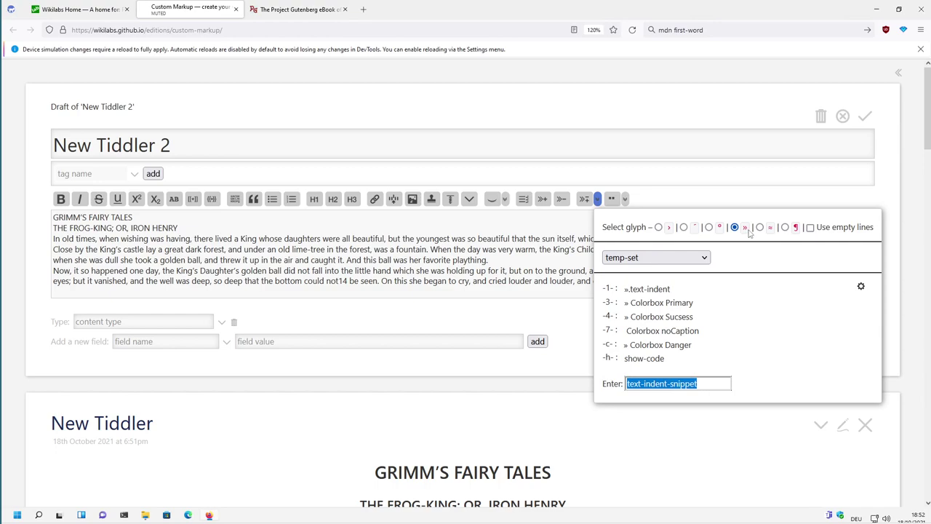
pyautogui.click(658, 228)
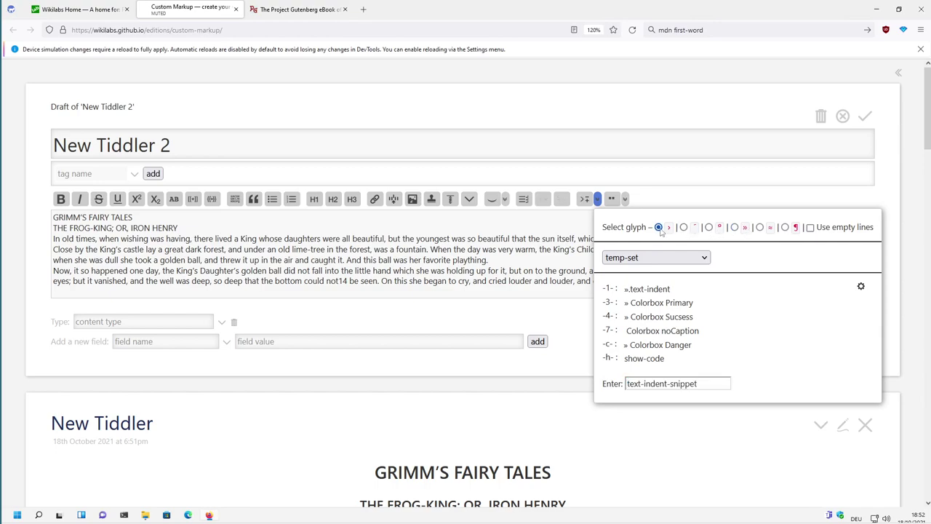
pyautogui.click(684, 228)
pyautogui.click(708, 227)
pyautogui.click(735, 227)
pyautogui.click(759, 228)
pyautogui.click(785, 226)
pyautogui.click(744, 228)
pyautogui.click(770, 227)
pyautogui.click(785, 228)
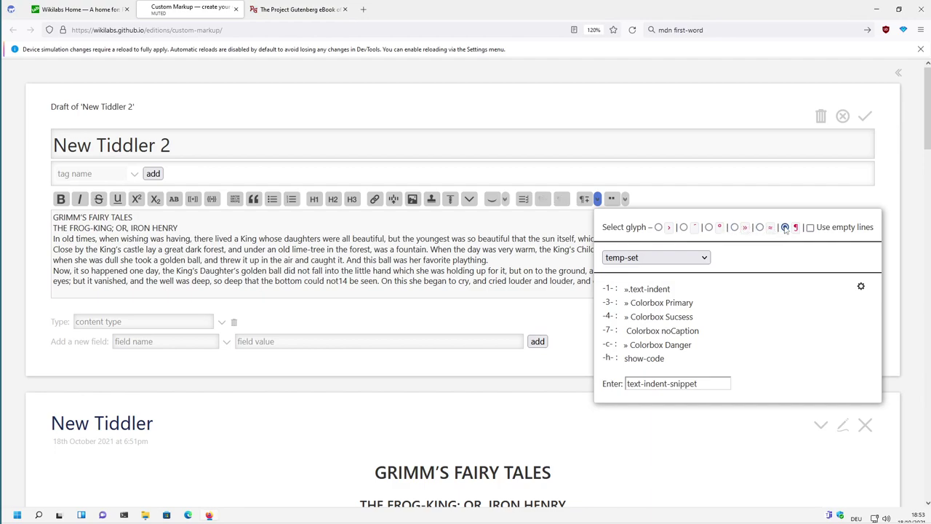
pyautogui.click(735, 228)
# Step: Mark the 'In old times' paragraph with »» after a blank line, with live preview shown
pyautogui.press('Escape')
pyautogui.press('Home')
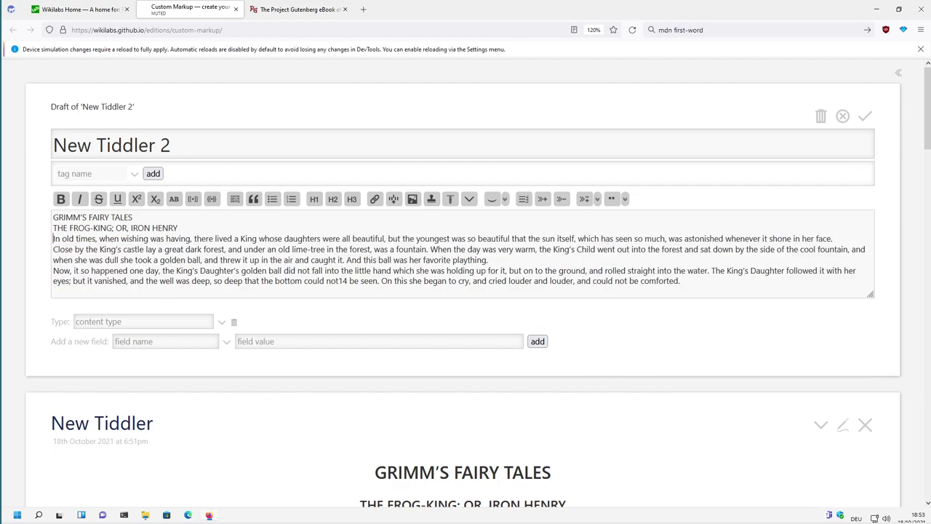
pyautogui.press('Return')
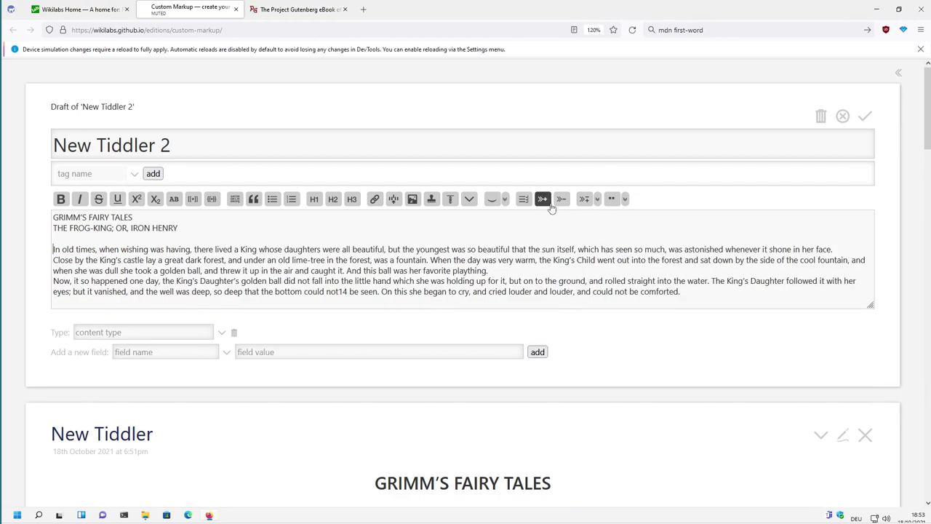
pyautogui.click(542, 198)
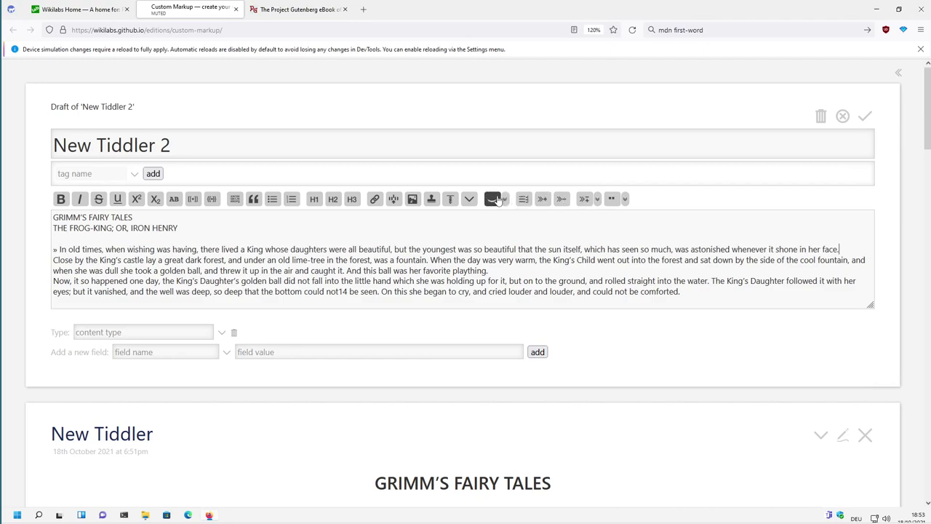
pyautogui.click(494, 199)
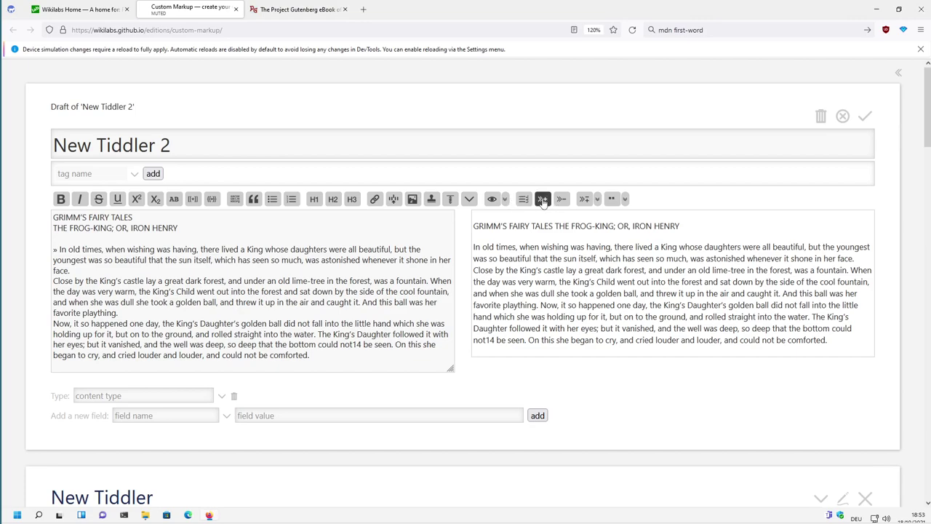
pyautogui.click(542, 200)
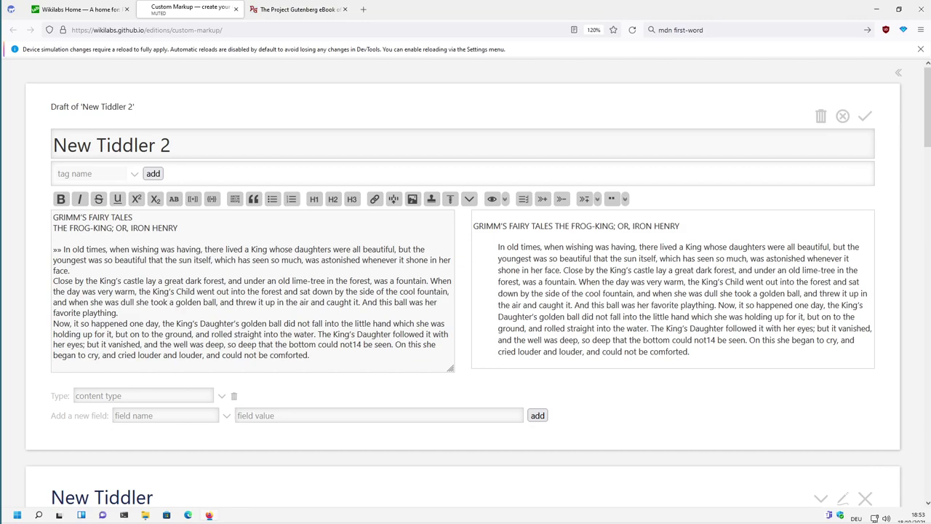
# Step: Delete the blank lines and the »» marker before 'In old times', then reopen glyph choices
pyautogui.press('Up')
pyautogui.press('Up')
pyautogui.press('Up')
pyautogui.press('Return')
pyautogui.press('Return')
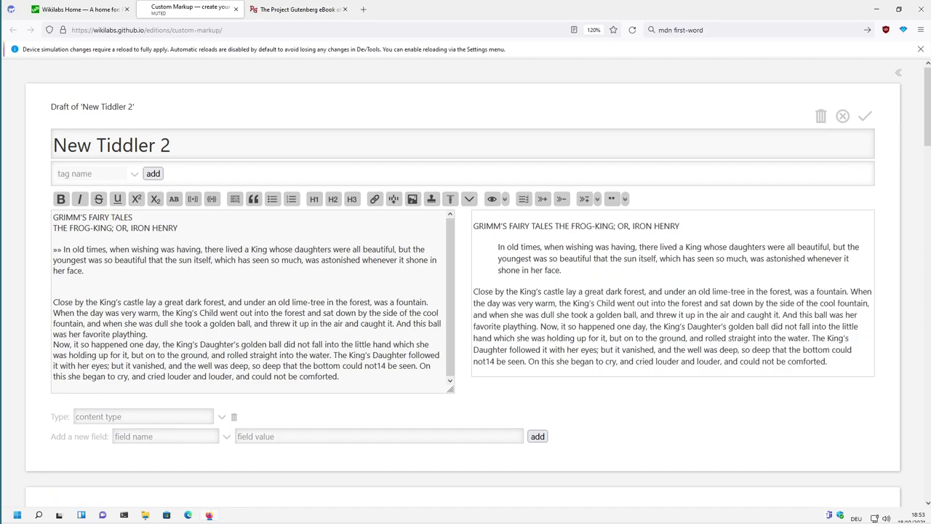
pyautogui.press('BackSpace')
pyautogui.press('BackSpace')
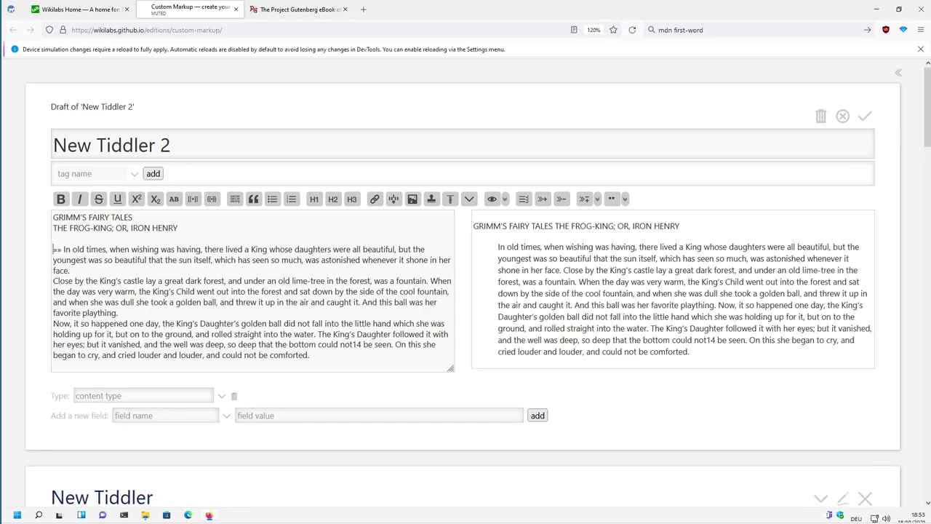
pyautogui.press('Delete')
pyautogui.press('Delete')
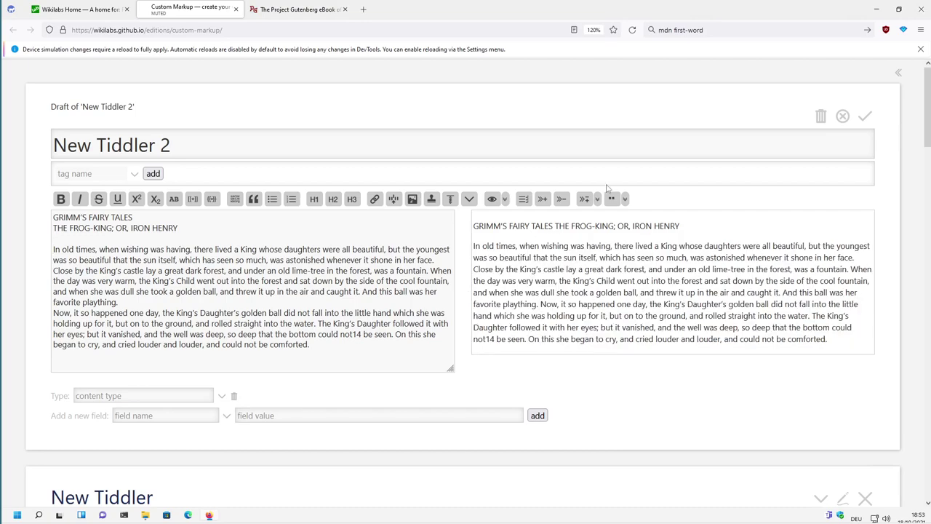
pyautogui.click(597, 199)
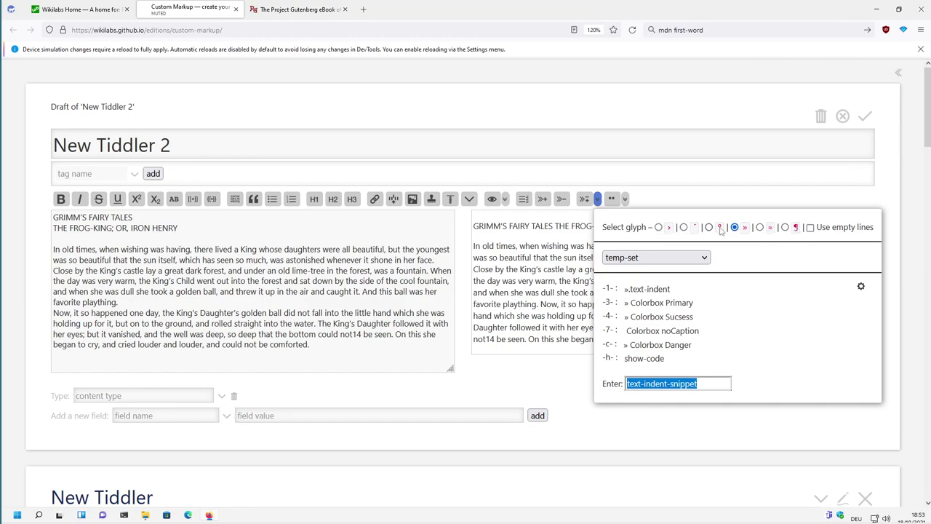
# Step: Choose › as the paragraph glyph and prefix all three story paragraphs with it
pyautogui.click(658, 227)
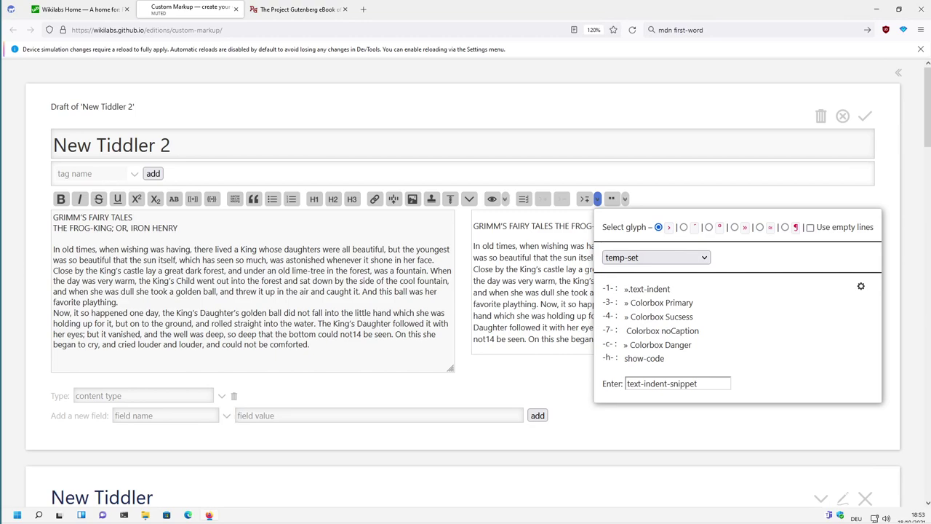
pyautogui.press('Escape')
pyautogui.moveTo(294, 249); pyautogui.dragTo(298, 323)
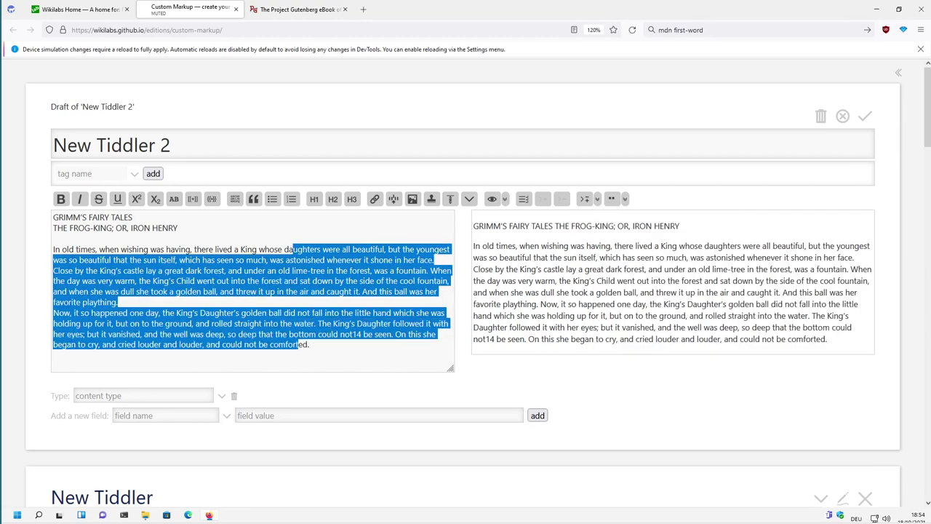
pyautogui.click(585, 200)
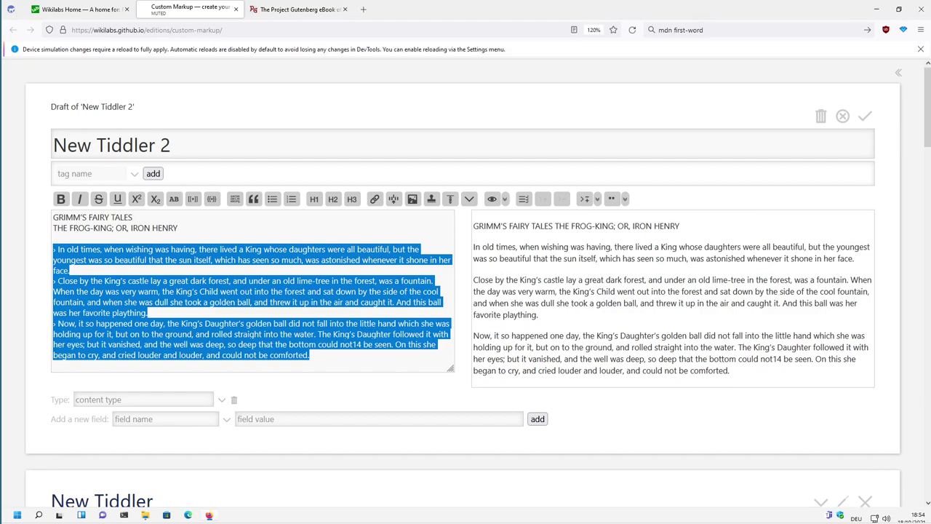
# Step: Inspect a rendered preview paragraph in DevTools, then select all the tiddler text
pyautogui.rightClick(509, 259)
pyautogui.click(538, 379)
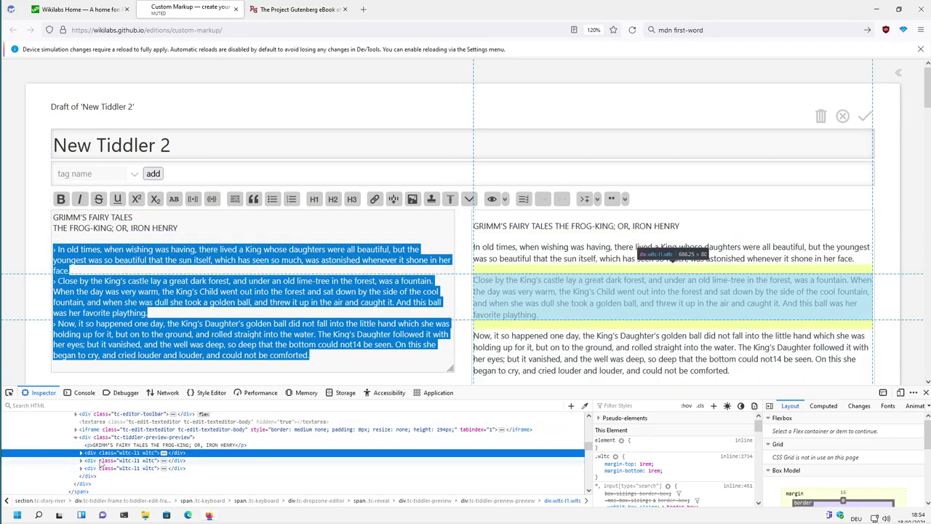
pyautogui.click(926, 393)
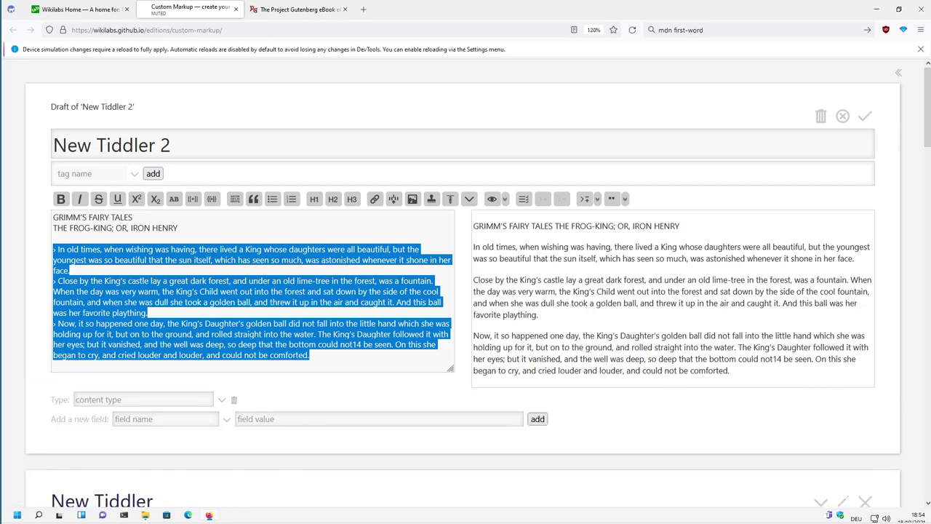
pyautogui.click(281, 301)
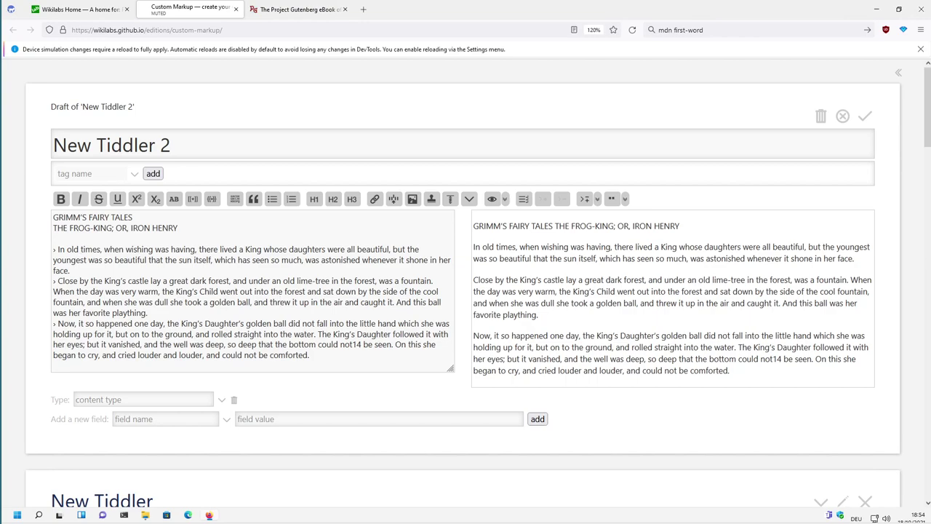
pyautogui.hotkey('ctrl', 'a')
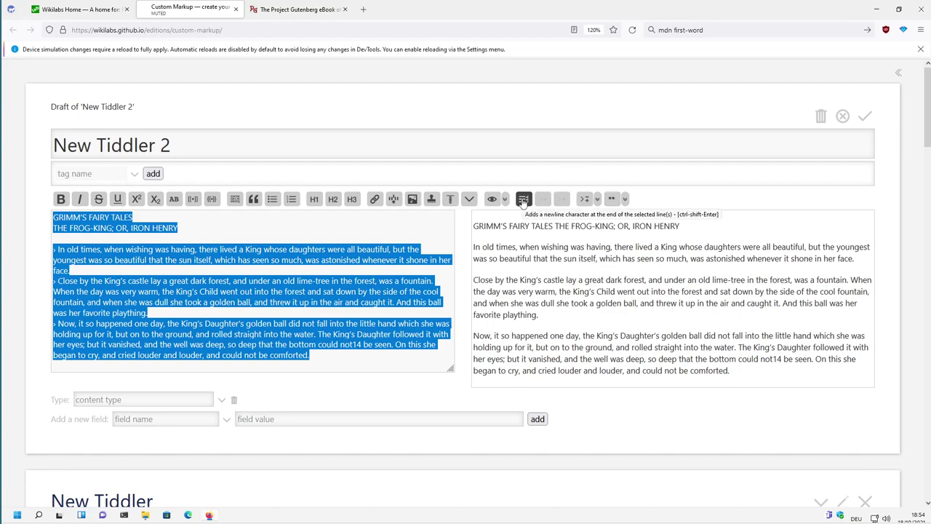
# Step: Add a '\custom single _element=p' line at the top and inspect the rendered paragraphs
pyautogui.click(396, 259)
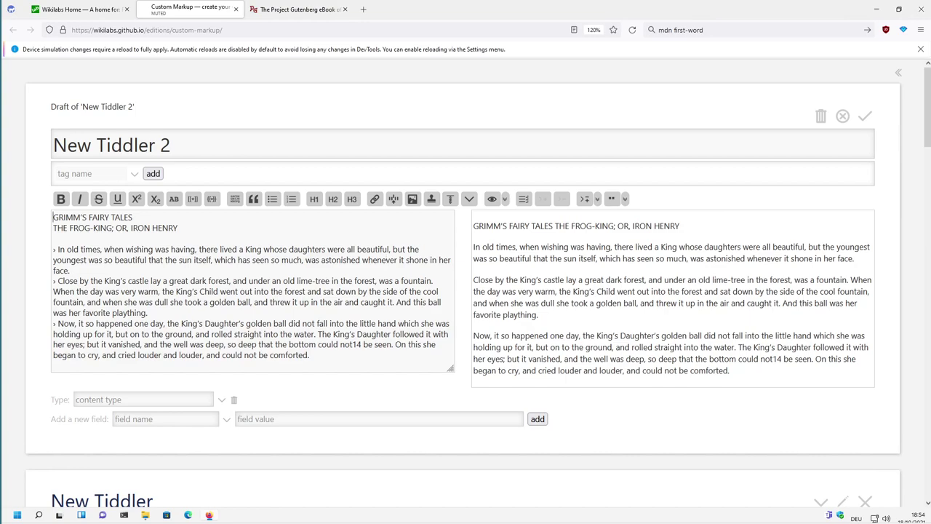
pyautogui.press('Return')
pyautogui.press('Return')
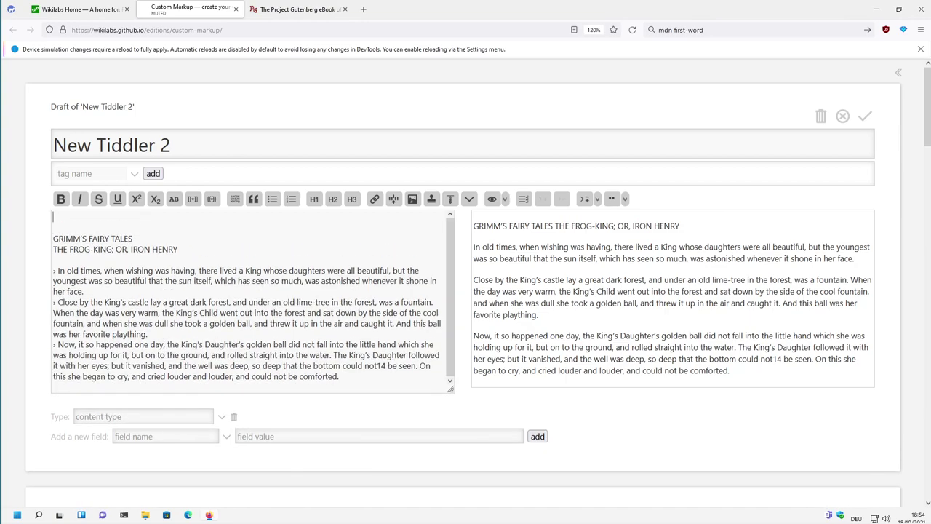
pyautogui.write('\\cu')
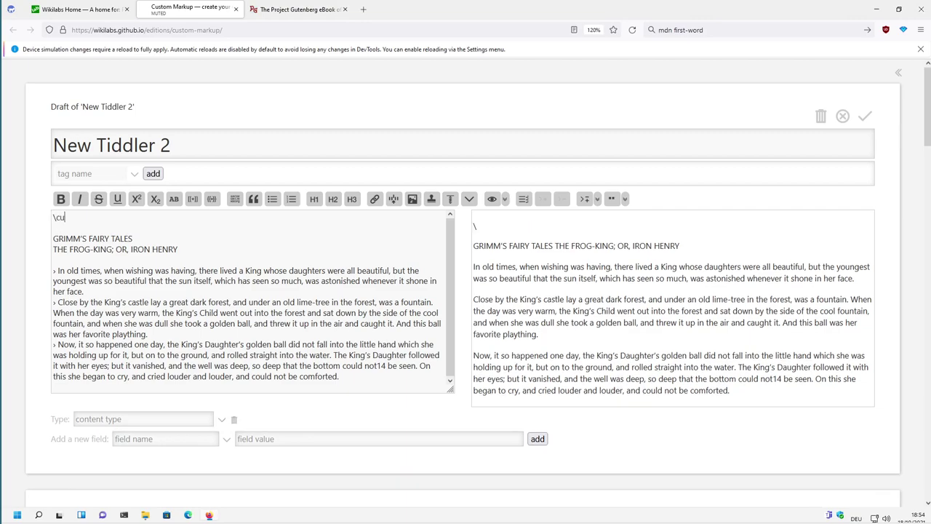
pyautogui.write('stom ')
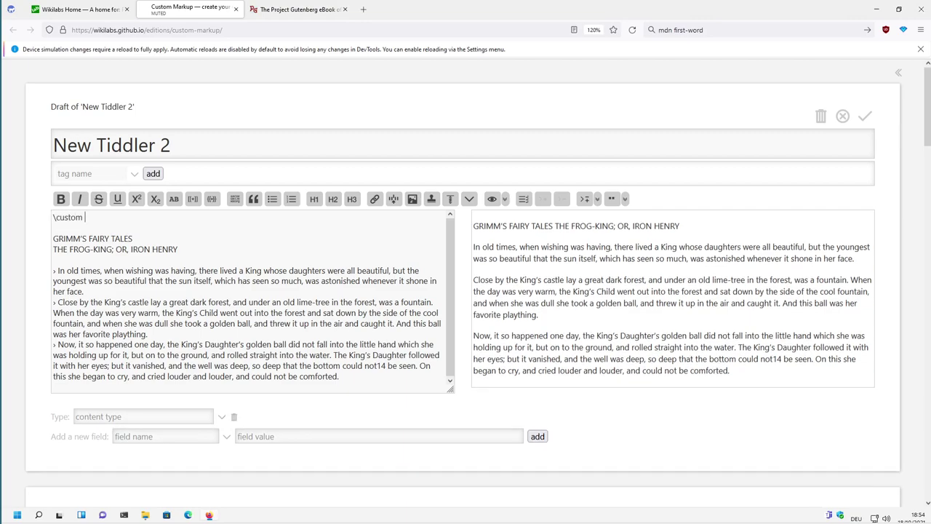
pyautogui.write('single ')
pyautogui.write('_element')
pyautogui.write('=p')
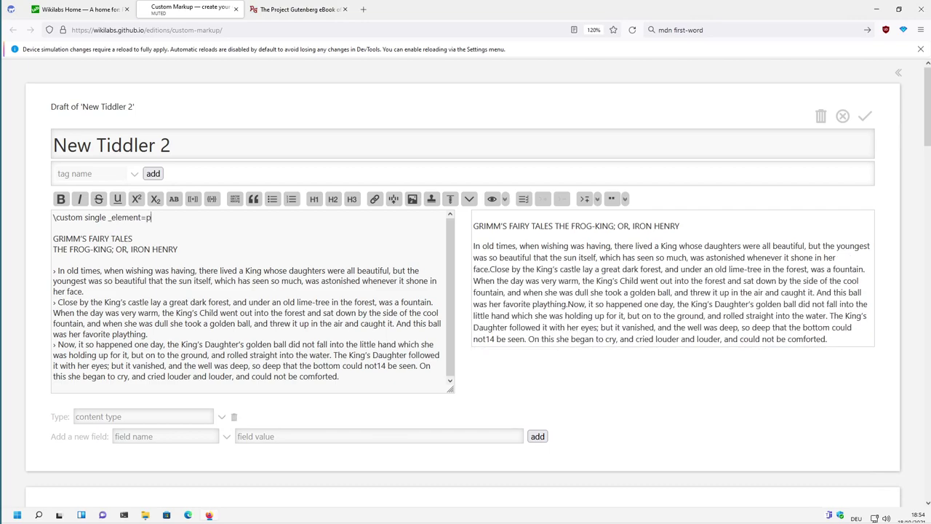
pyautogui.rightClick(604, 256)
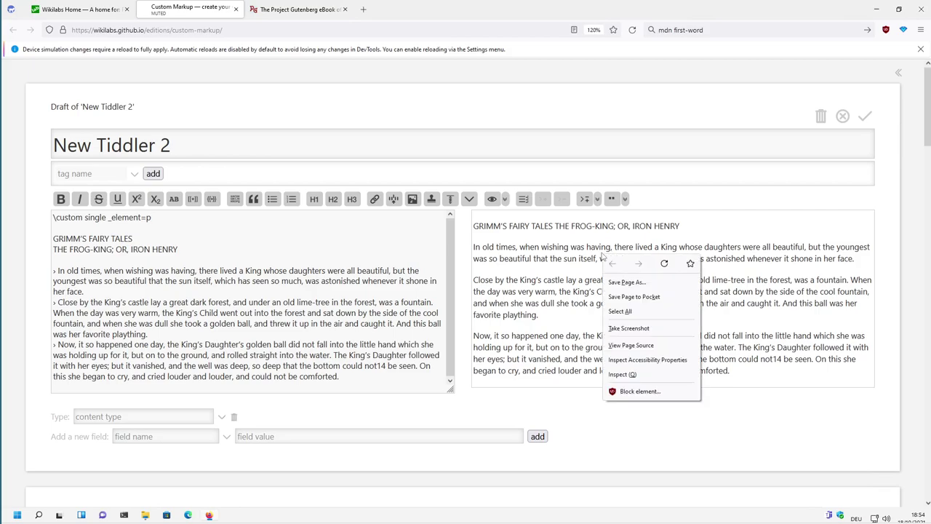
pyautogui.click(622, 374)
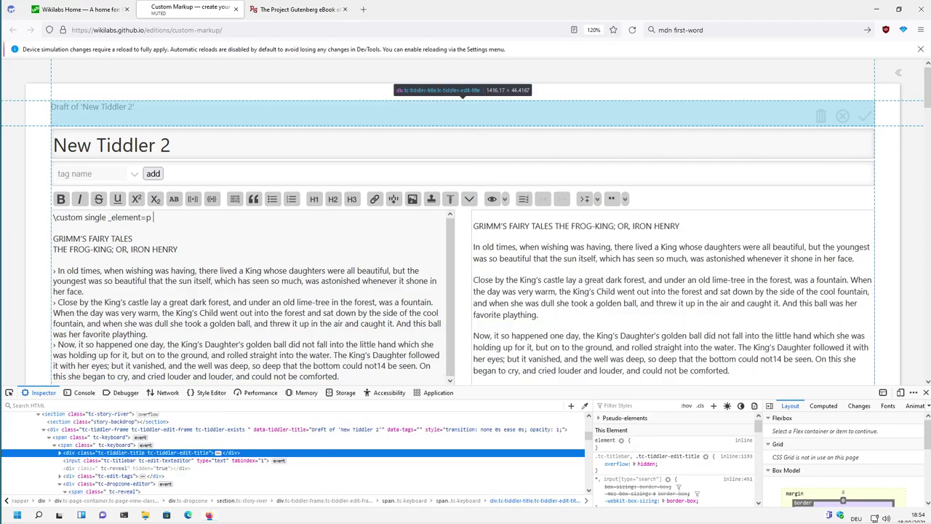
# Step: Append _classes=".text-indent" to the \custom pragma and close DevTools
pyautogui.write('_class')
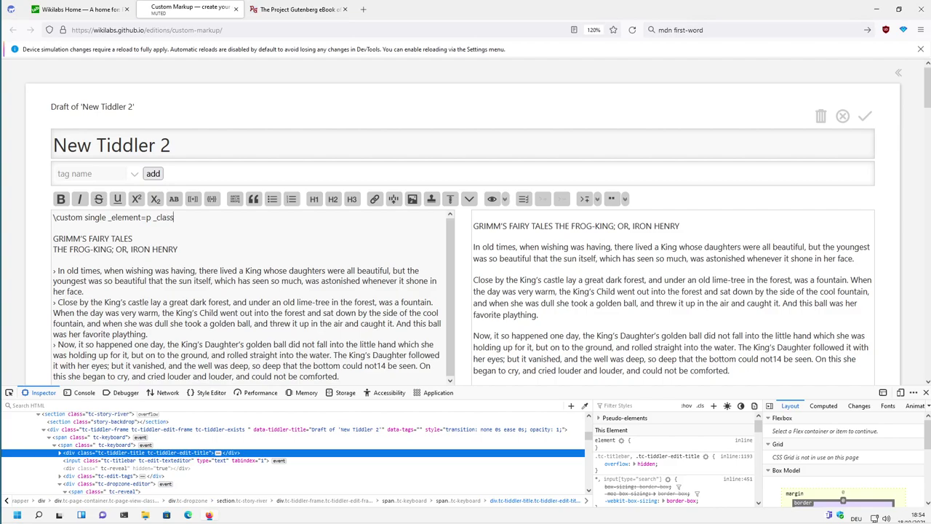
pyautogui.write('es=')
pyautogui.write('""')
pyautogui.write('.text-in')
pyautogui.write('dent')
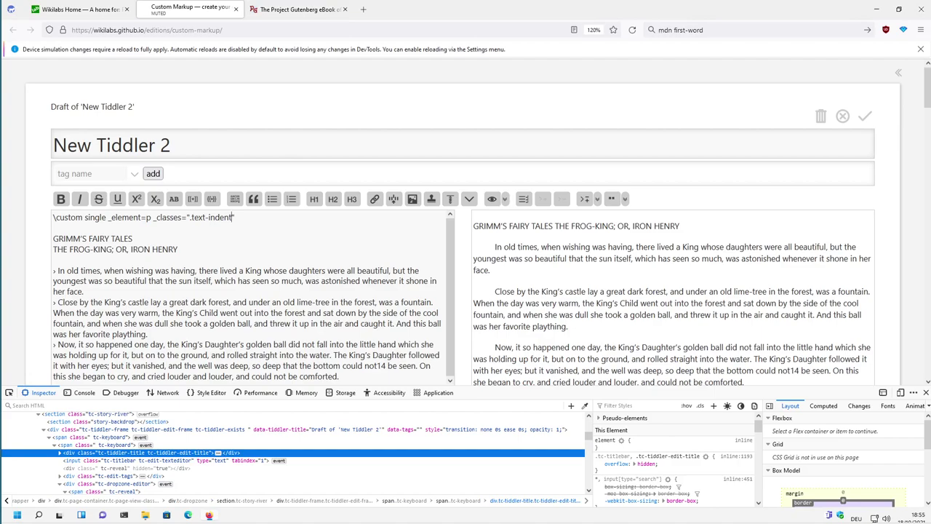
pyautogui.scroll(-2, 663, 331)
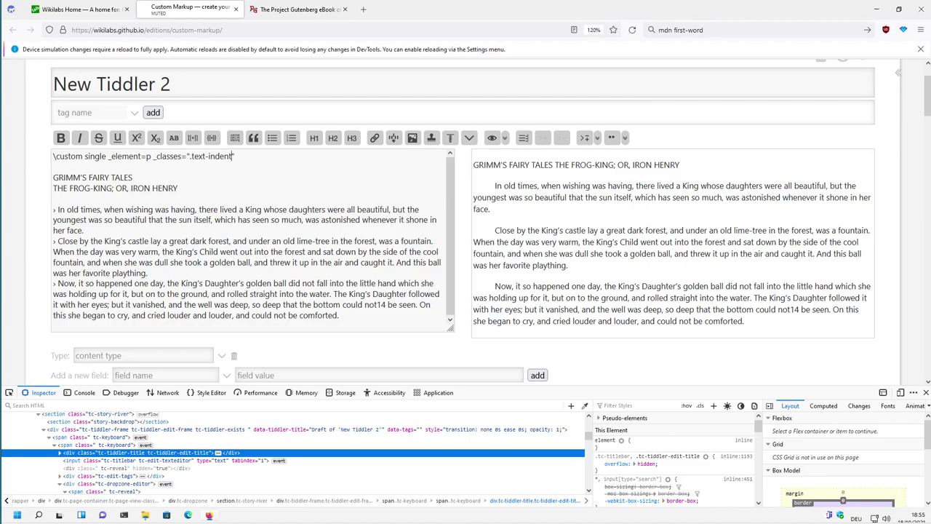
pyautogui.write('"')
pyautogui.click(925, 393)
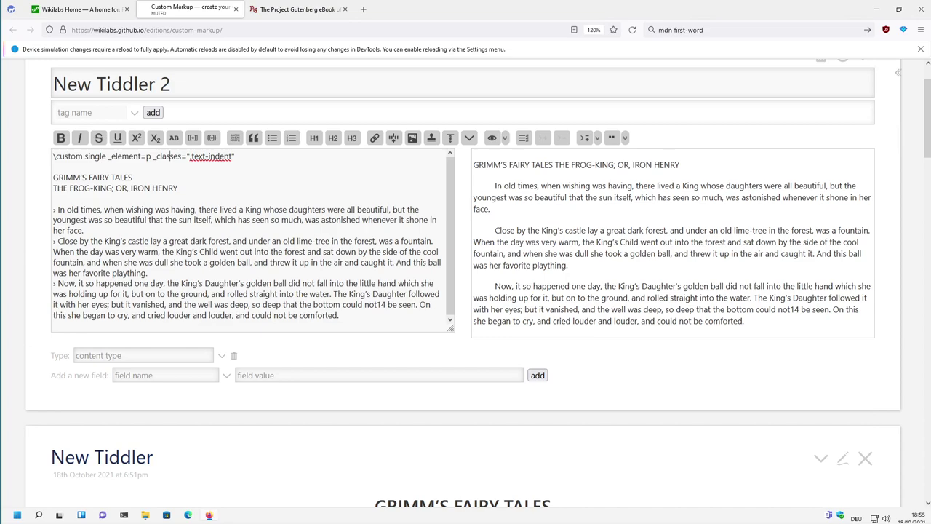
pyautogui.moveTo(197, 156); pyautogui.dragTo(215, 156)
pyautogui.press('Right')
pyautogui.write('DIV')
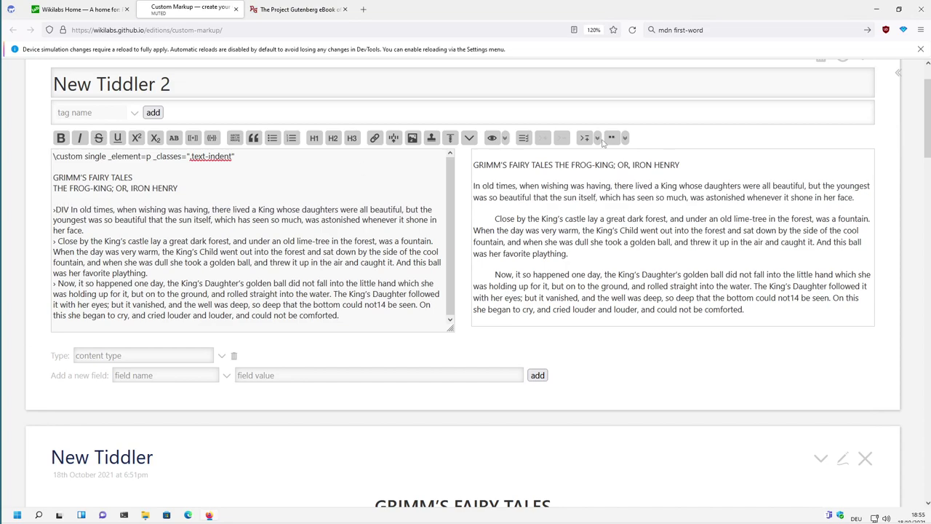
pyautogui.rightClick(622, 188)
pyautogui.click(669, 308)
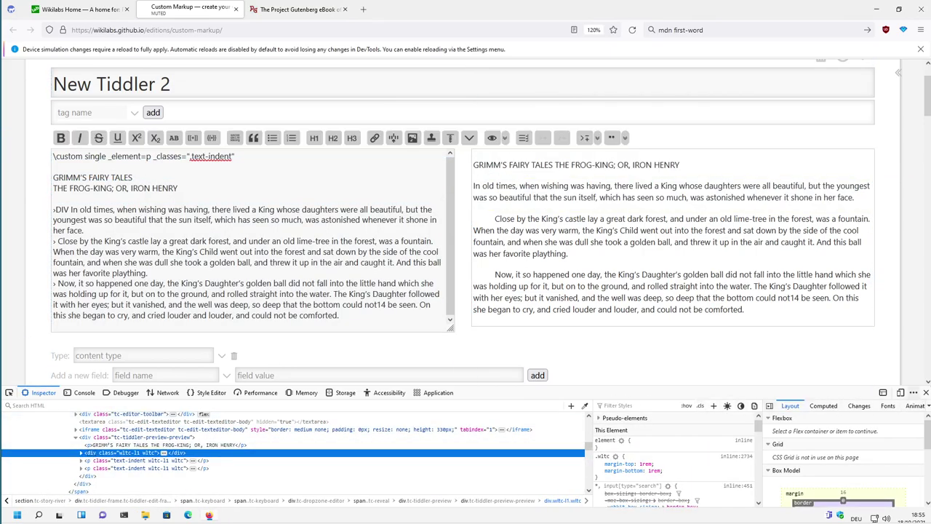
pyautogui.click(926, 392)
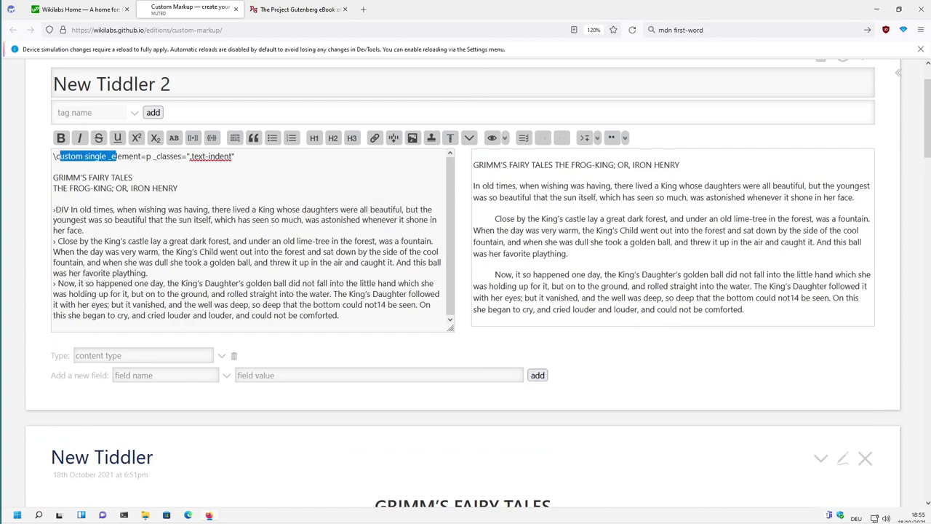
pyautogui.moveTo(53, 155); pyautogui.dragTo(236, 156)
pyautogui.click(236, 156)
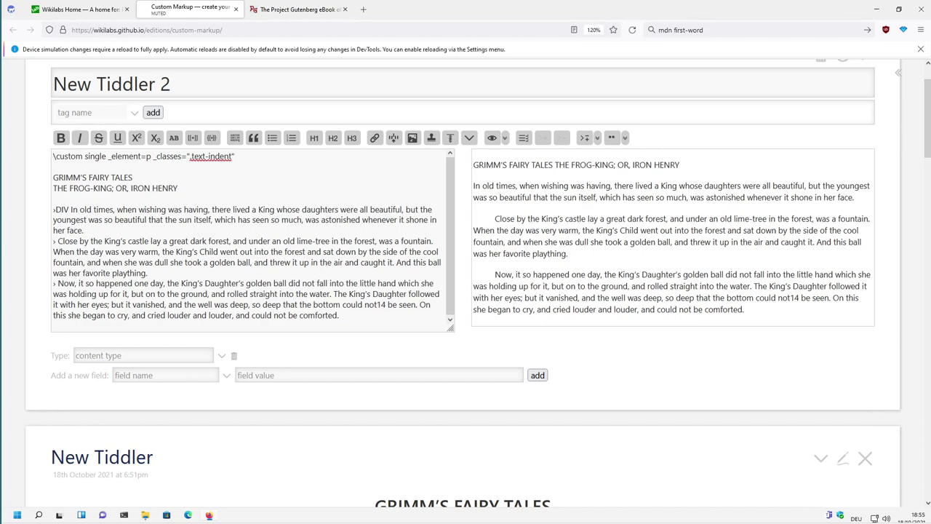
pyautogui.press('BackSpace')
pyautogui.press('BackSpace')
pyautogui.press('BackSpace')
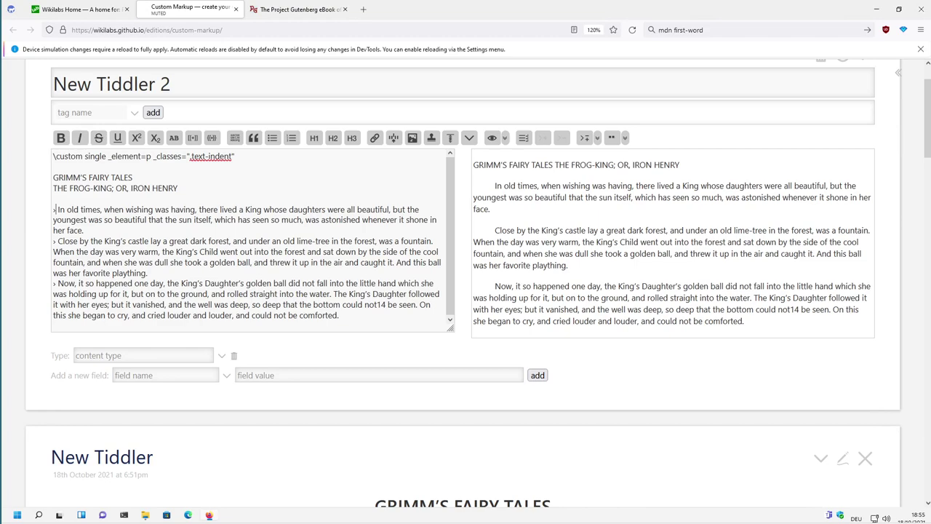
# Step: Show the sidebar and step the Custom Markup presentation forward to Abstract Macros
pyautogui.click(899, 73)
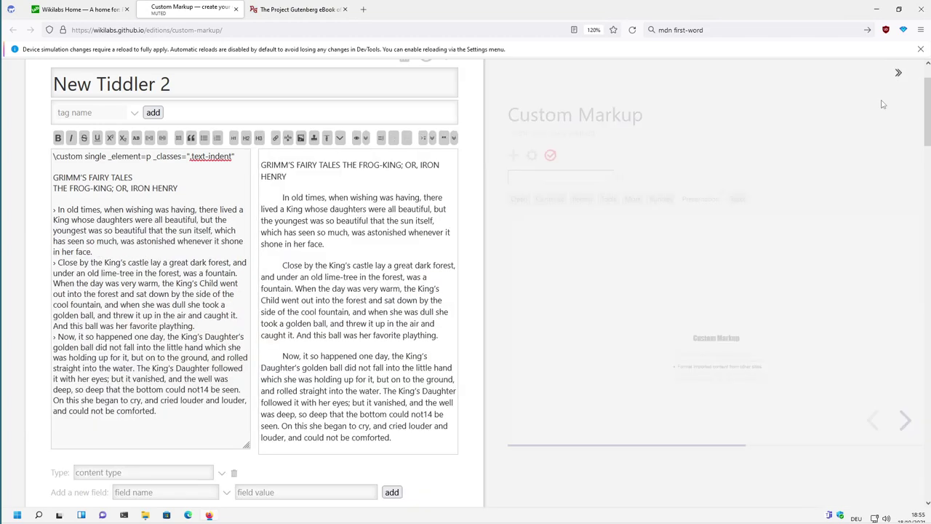
pyautogui.click(906, 420)
pyautogui.press('Left')
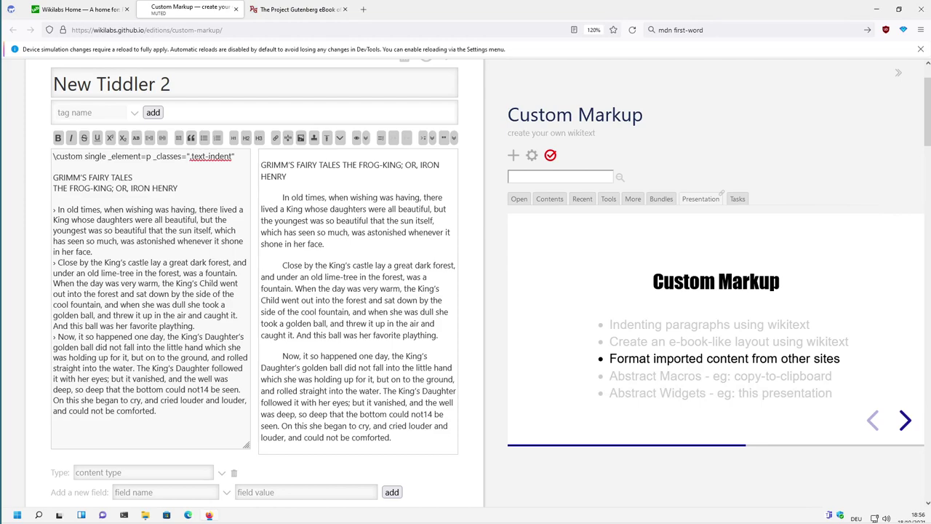
pyautogui.click(906, 421)
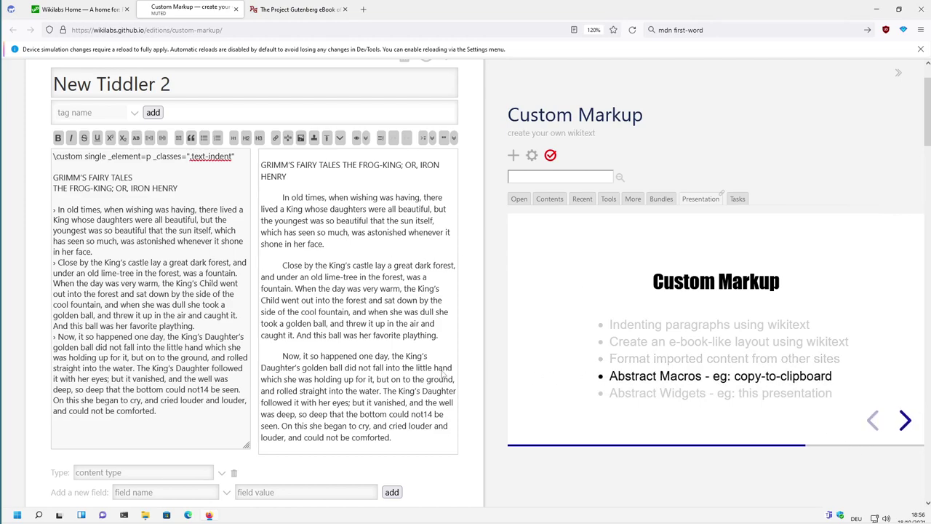